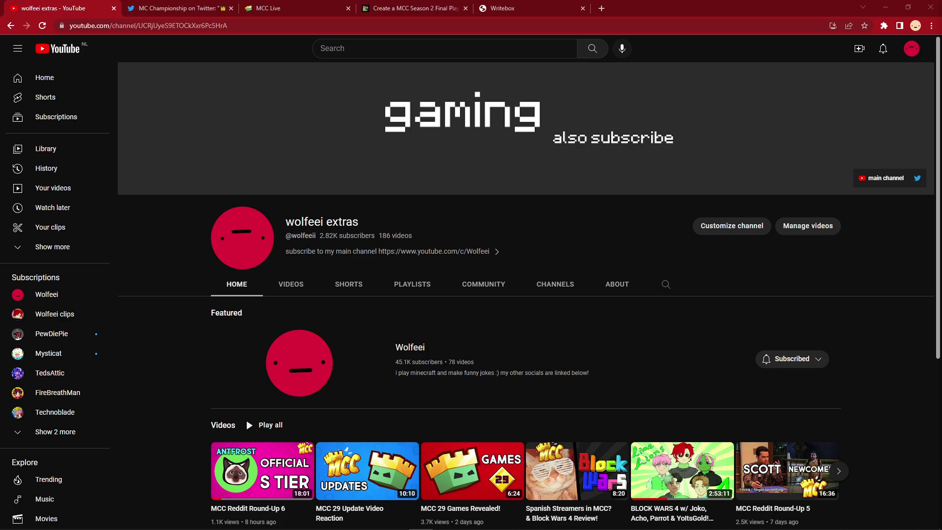
key("ctrl+Tab")
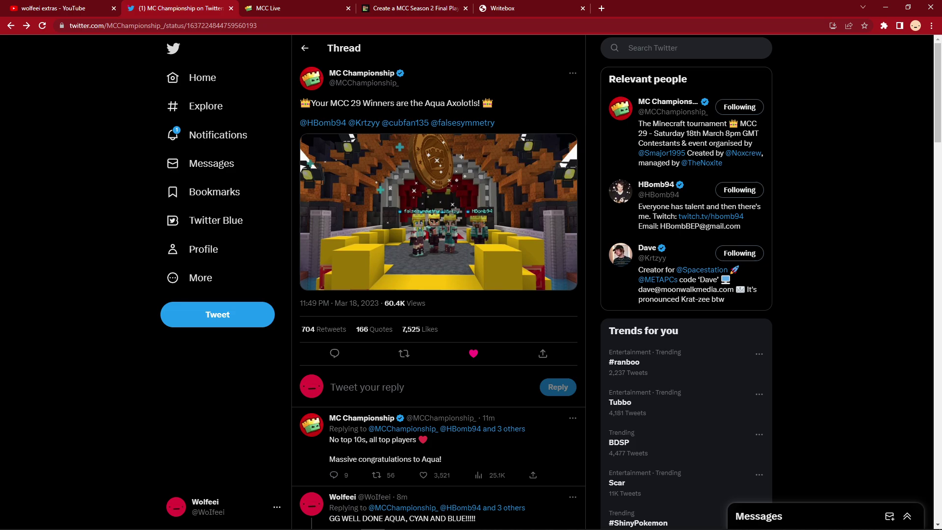
Switch to MCC Live and scroll the MCC 29 coin counts, led by Cyan Coyotes at 19,488
key("ctrl+Tab")
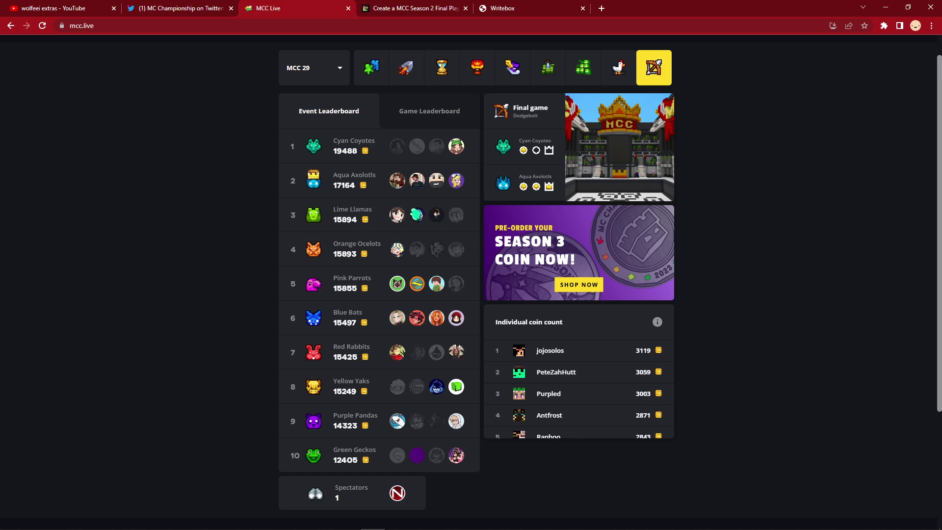
scroll(579, 388, "down", 2)
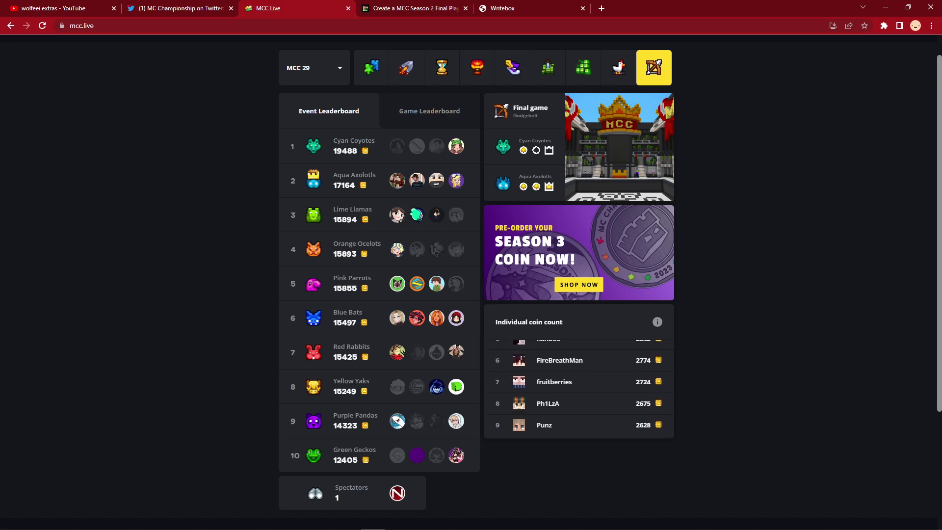
scroll(579, 387, "up", 4)
scroll(436, 285, "down", 1)
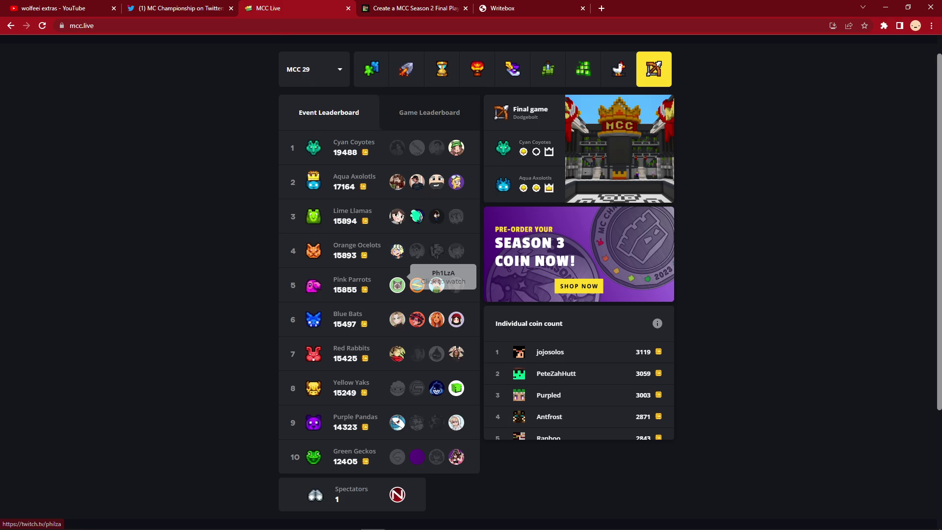
scroll(417, 285, "down", 1)
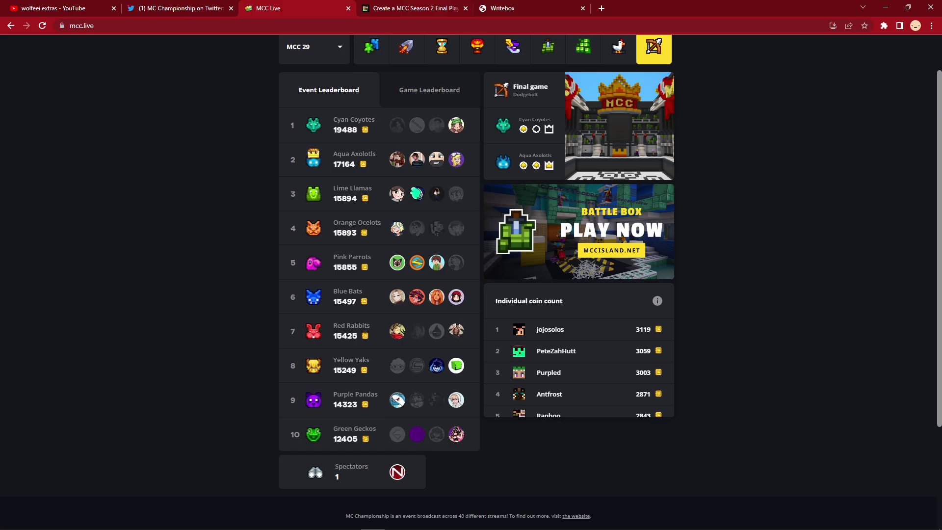
Switch to the tier list and scroll down to the numbered prediction rows 1–10
key("ctrl+Tab")
scroll(467, 294, "down", 3)
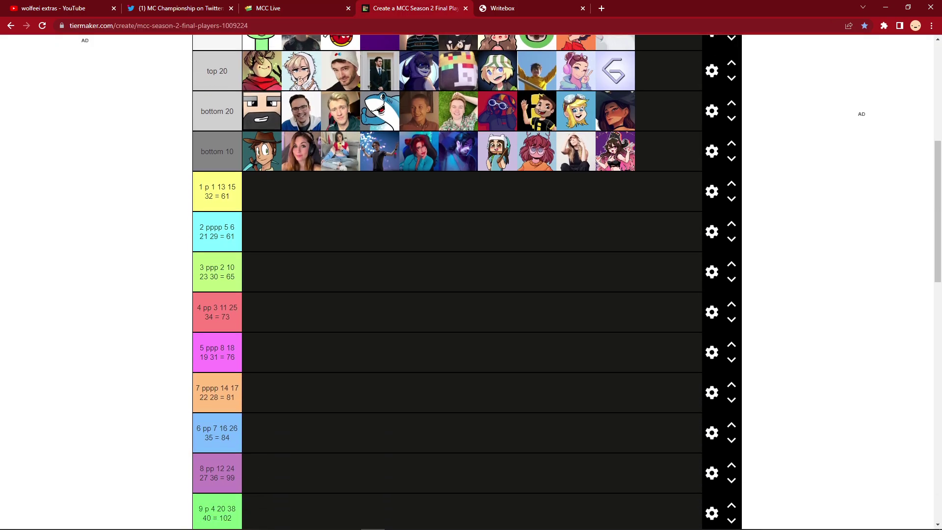
scroll(466, 294, "down", 1)
scroll(466, 294, "down", 1)
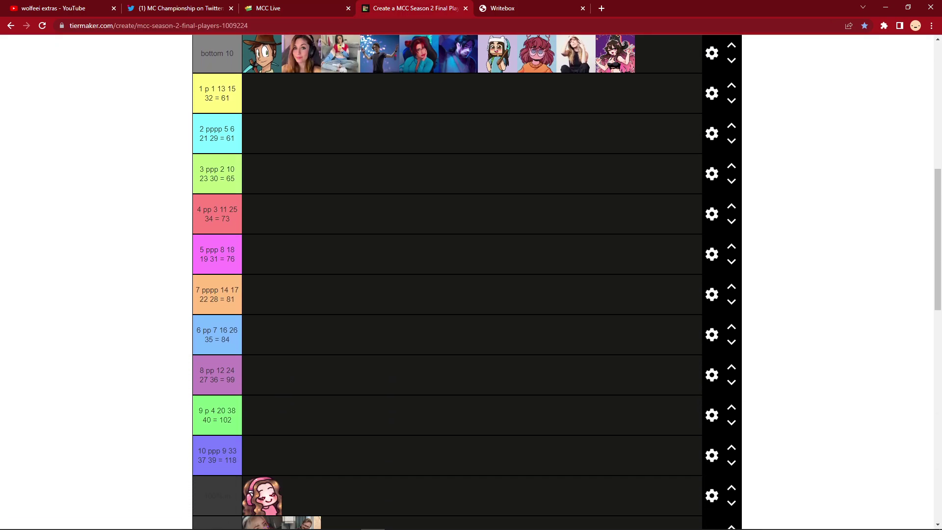
Flip twice between the tier list and the MCC Live leaderboard to compare them
key("ctrl+shift+Tab")
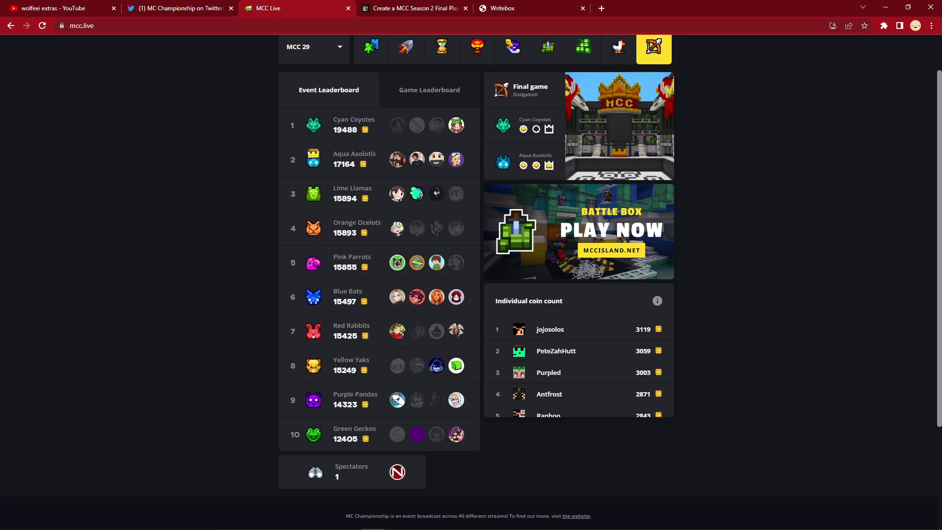
key("ctrl+Tab")
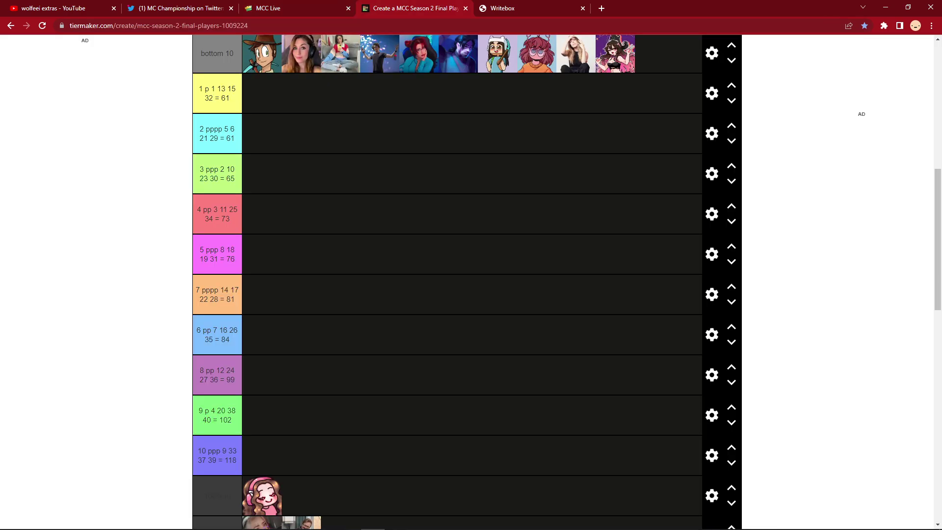
key("ctrl+shift+Tab")
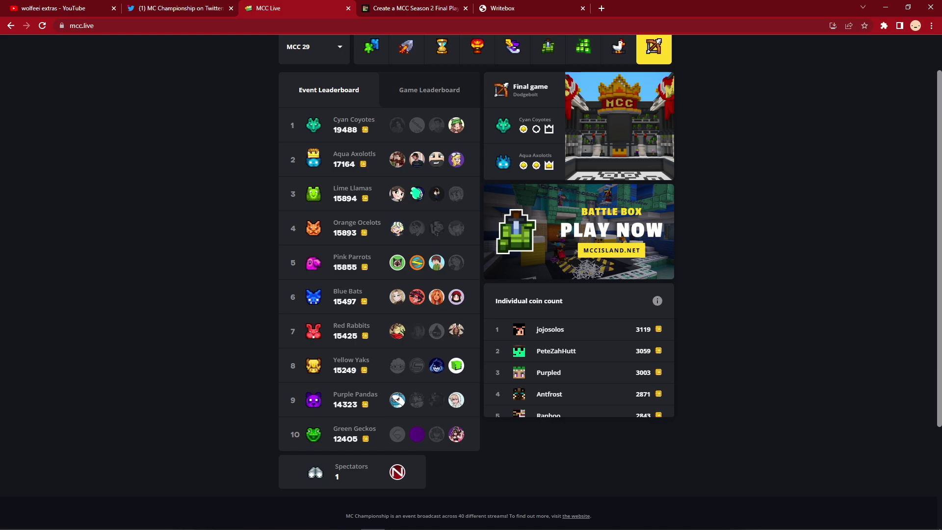
key("ctrl+Tab")
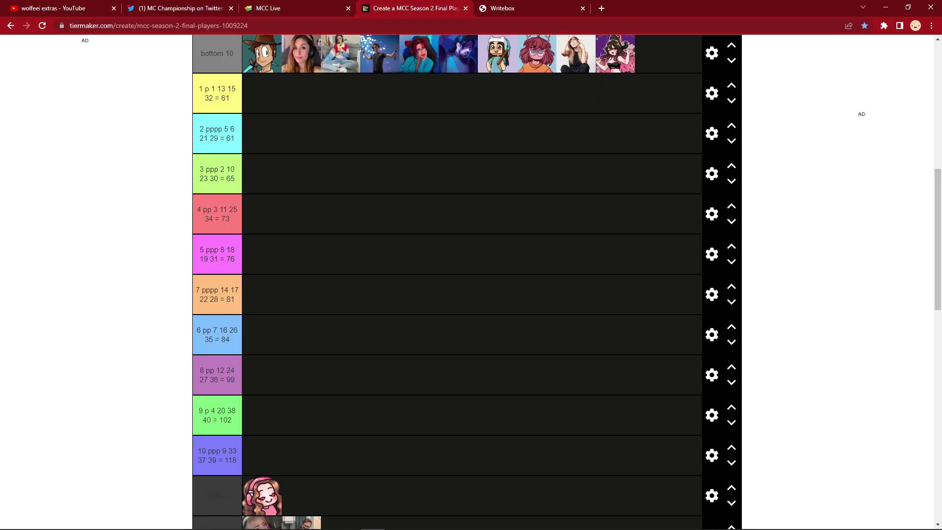
Clear the long labels of the lower rows: tiers 10, 9, 8, 6 and 7
left_click(217, 455)
key("ctrl+a")
key("BackSpace")
left_click(217, 415)
key("ctrl+a")
key("BackSpace")
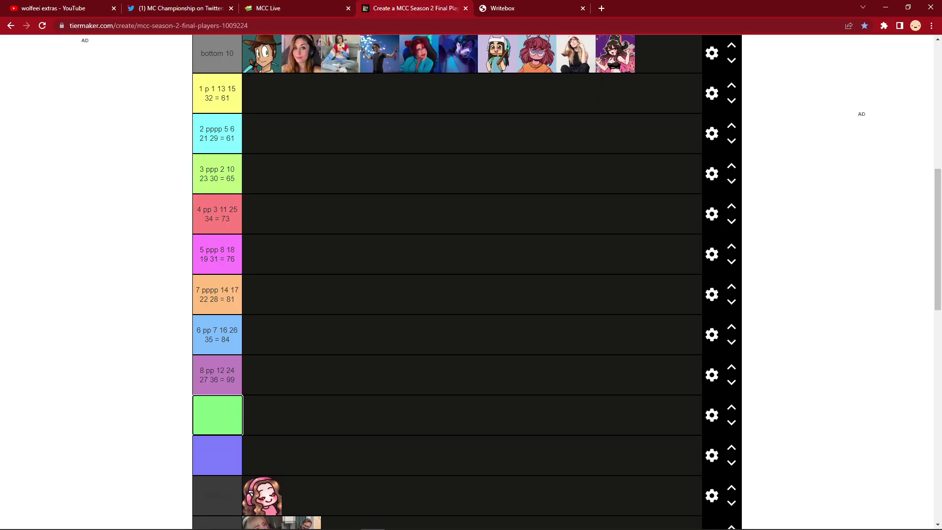
left_click(217, 375)
key("ctrl+a")
key("BackSpace")
left_click(217, 335)
key("ctrl+a")
key("BackSpace")
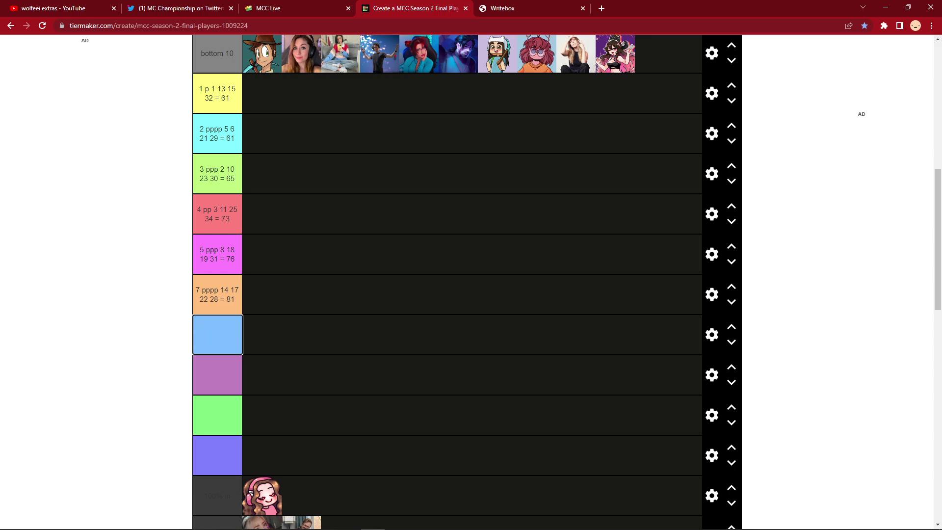
left_click(217, 294)
key("ctrl+a")
key("BackSpace")
Clear the remaining labels of tiers 5, 4, 3, 2 and 1
left_click(217, 254)
key("ctrl+a")
key("BackSpace")
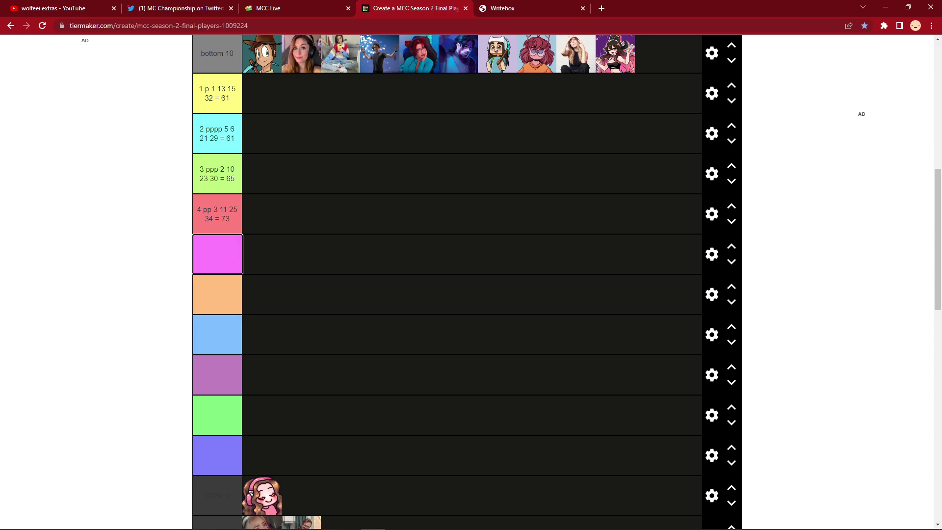
left_click(217, 214)
key("ctrl+a")
key("BackSpace")
left_click(217, 174)
key("ctrl+a")
key("BackSpace")
left_click(217, 134)
key("ctrl+a")
key("BackSpace")
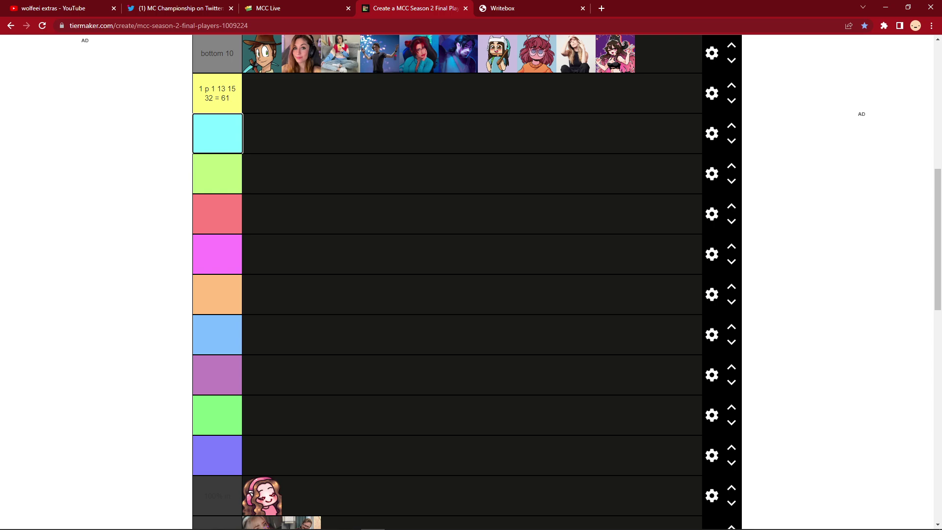
left_click(217, 93)
key("ctrl+a")
key("BackSpace")
Enter the new labels 7, 6, 5, 4, 2 and 1 into the upper rows
left_click(217, 335)
type("7")
left_click(217, 295)
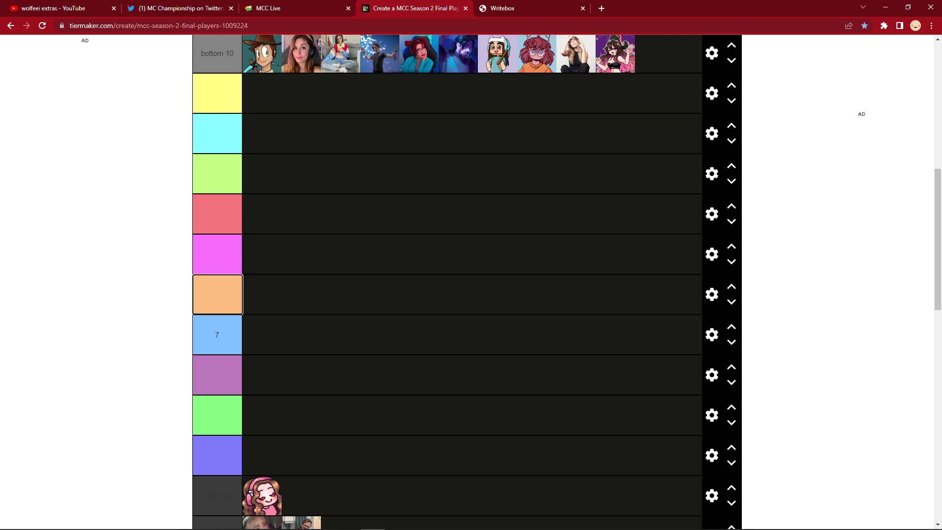
type("6")
left_click(217, 255)
type("5")
left_click(217, 214)
type("4")
left_click(217, 174)
left_click(217, 134)
type("2")
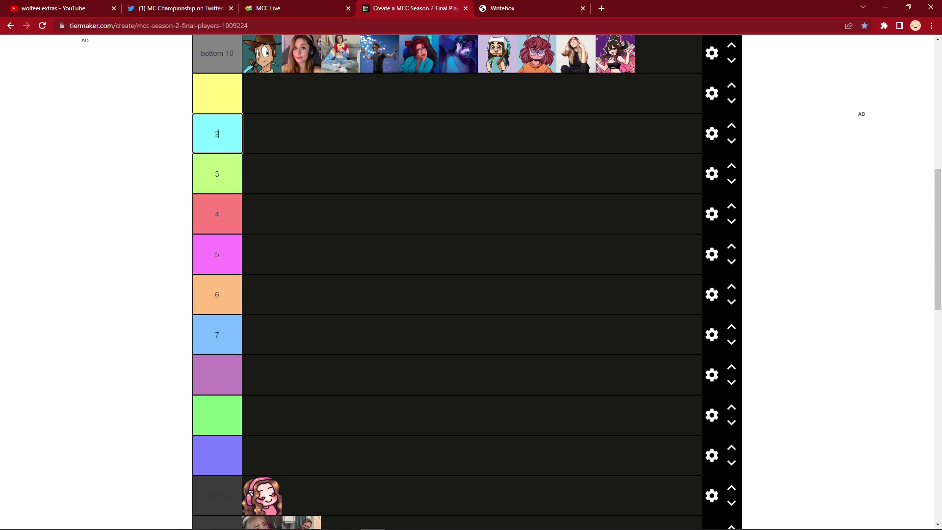
left_click(216, 93)
type("1")
Label the purple rows 8 and 9 and move to the green bottom row's label
left_click(217, 375)
type("8")
left_click(217, 415)
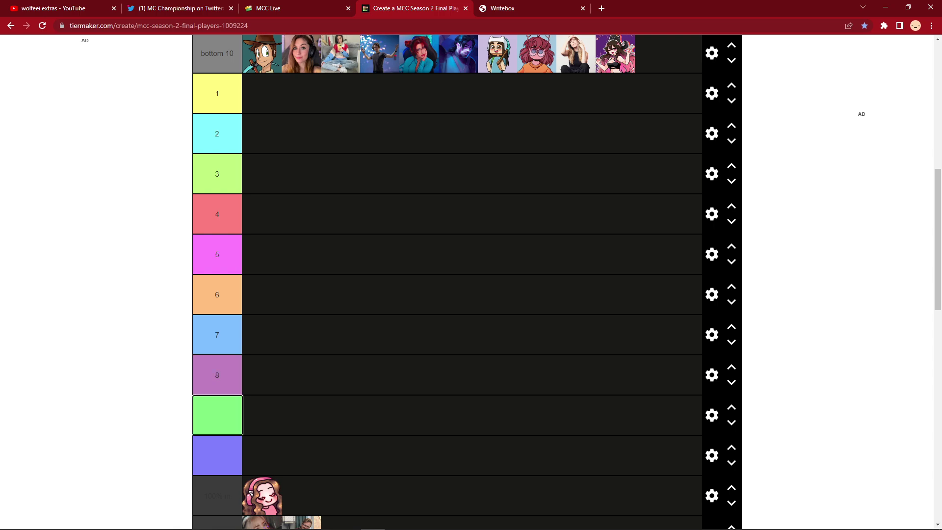
type("9")
left_click(217, 455)
Label the bottom row 10 and raise row 7 five places to the top
type("10")
left_click(731, 326)
left_click(732, 287)
left_click(731, 246)
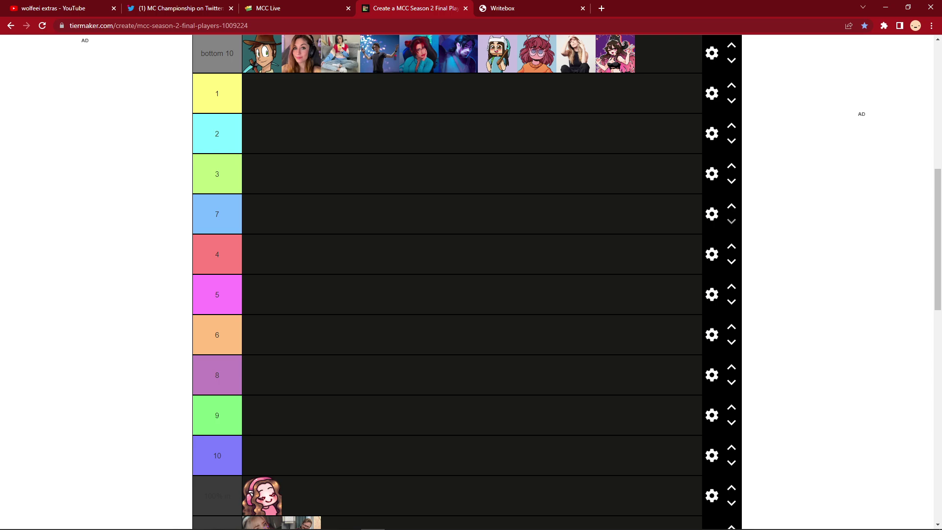
left_click(731, 206)
left_click(731, 166)
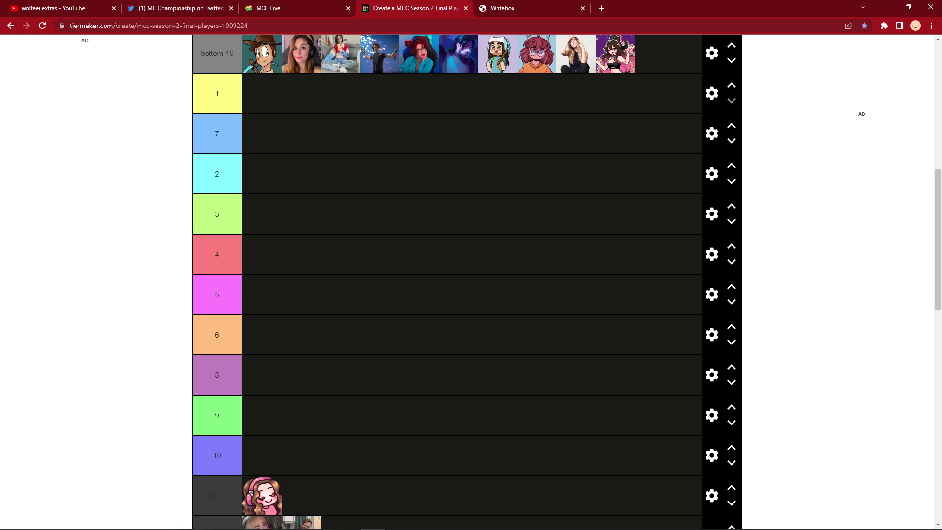
Move row 1 down two places, row 3 below row 4, and rows 8 and 5 upward
left_click(732, 100)
left_click(731, 141)
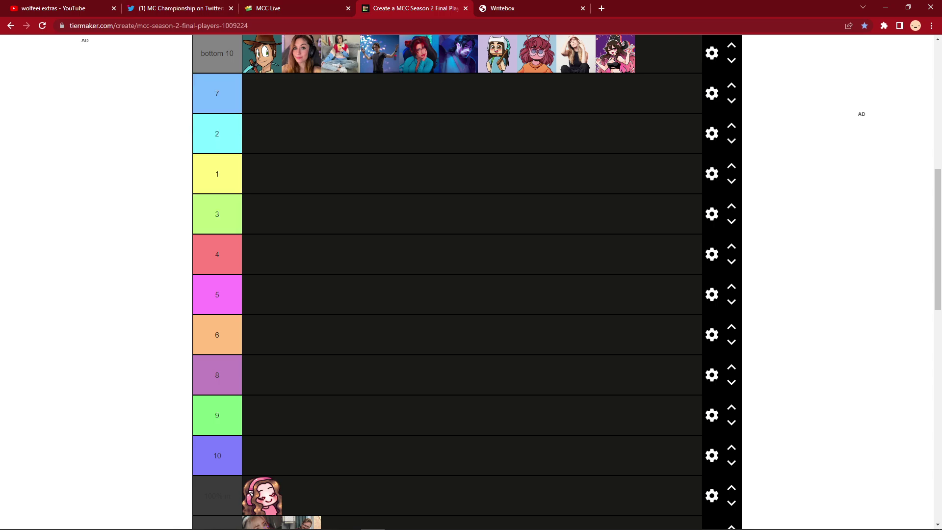
left_click(731, 222)
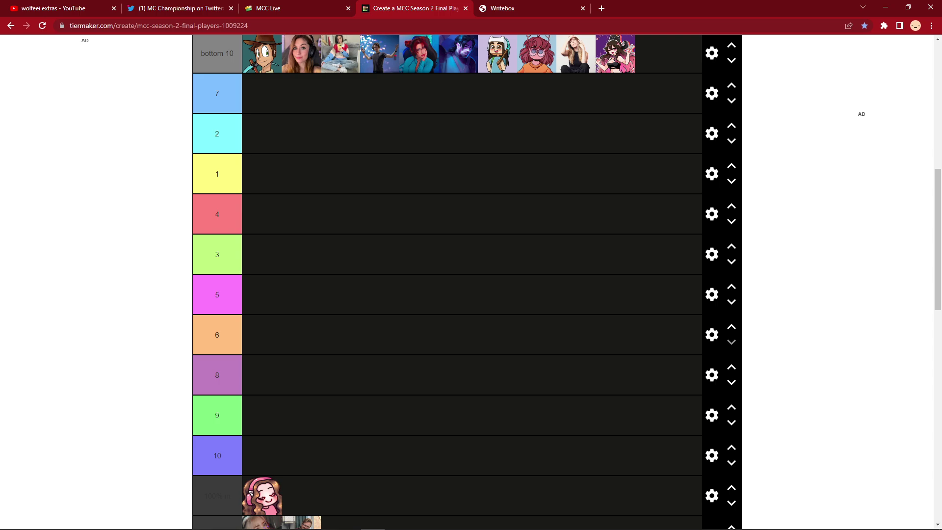
left_click(731, 367)
left_click(731, 327)
left_click(731, 286)
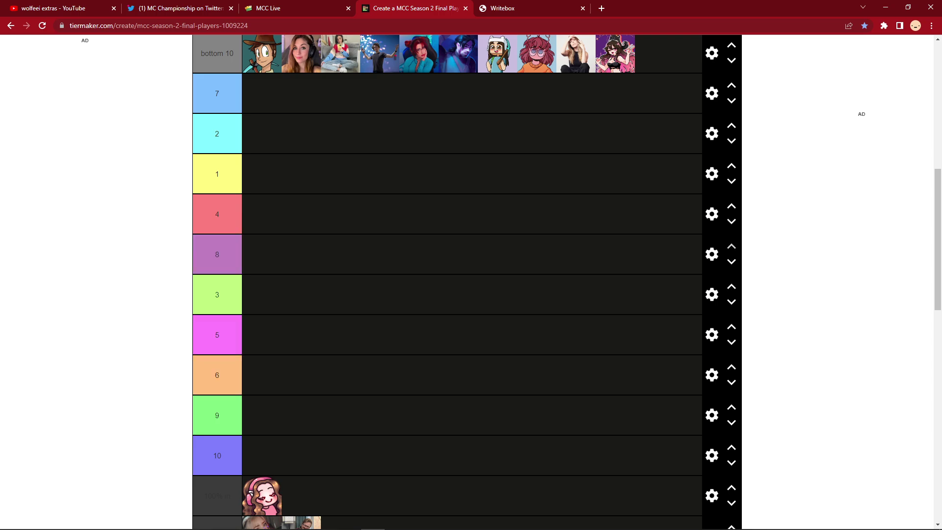
left_click(731, 327)
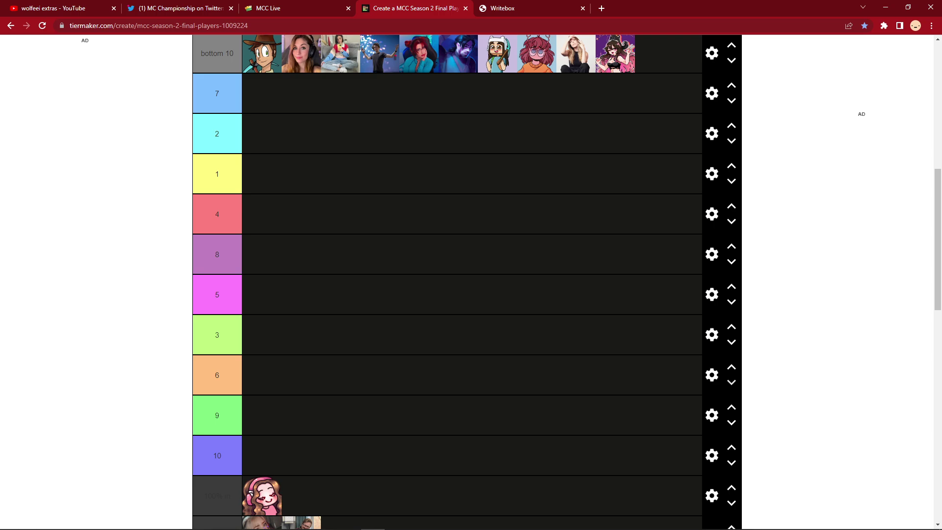
Reposition row 9, first raising it under row 5, then lowering it below row 10
left_click(732, 382)
left_click(731, 367)
left_click(732, 343)
left_click(731, 383)
left_click(731, 422)
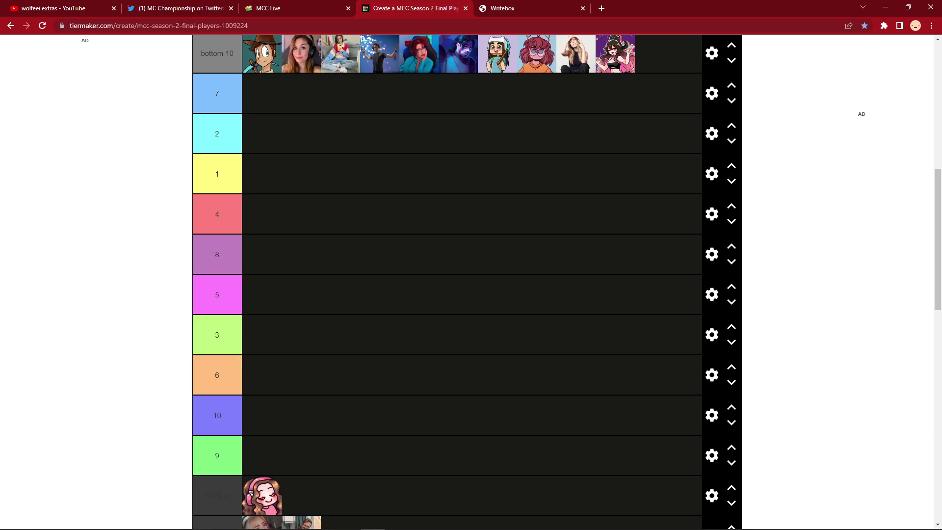
After checking the MCC Live leaderboard, move row 8 down between rows 10 and 9
key("ctrl+shift+Tab")
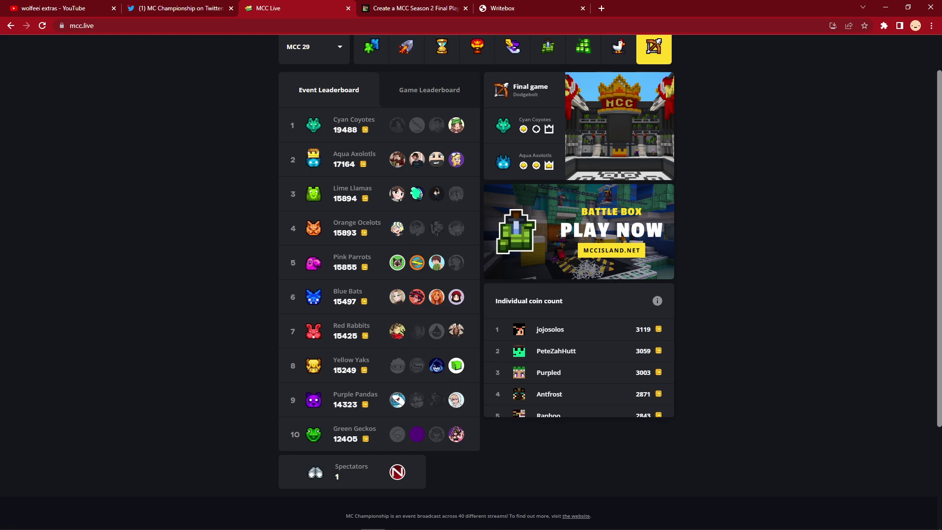
key("ctrl+Tab")
left_click(732, 262)
left_click(731, 302)
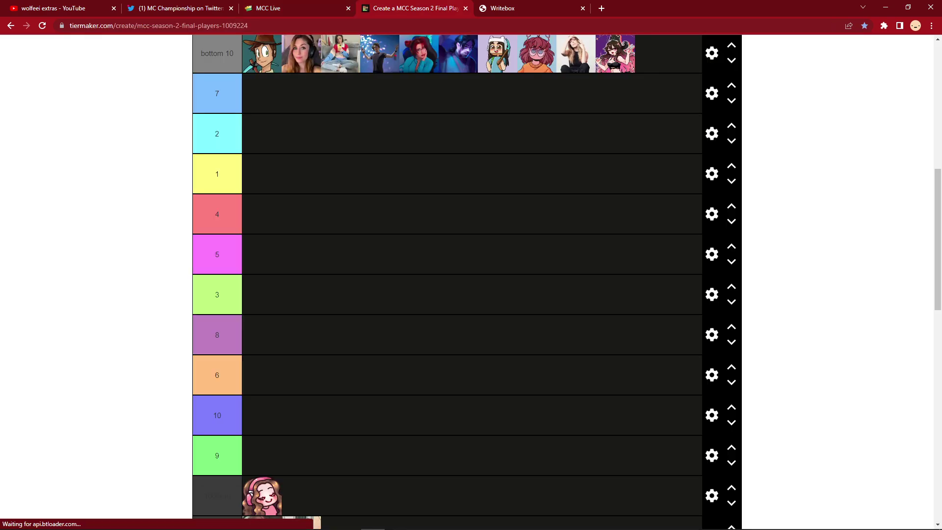
left_click(731, 343)
left_click(731, 382)
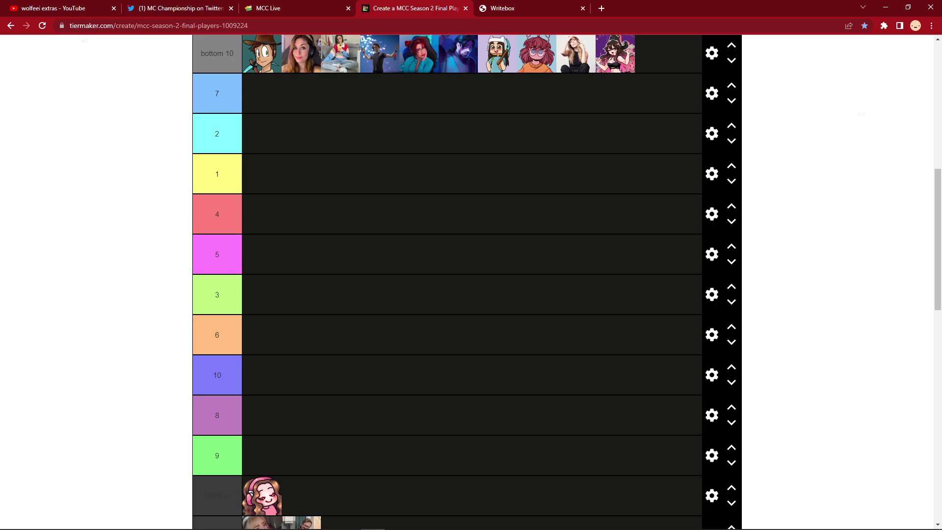
Move row 1 down so it sits between rows 10 and 8
left_click(732, 181)
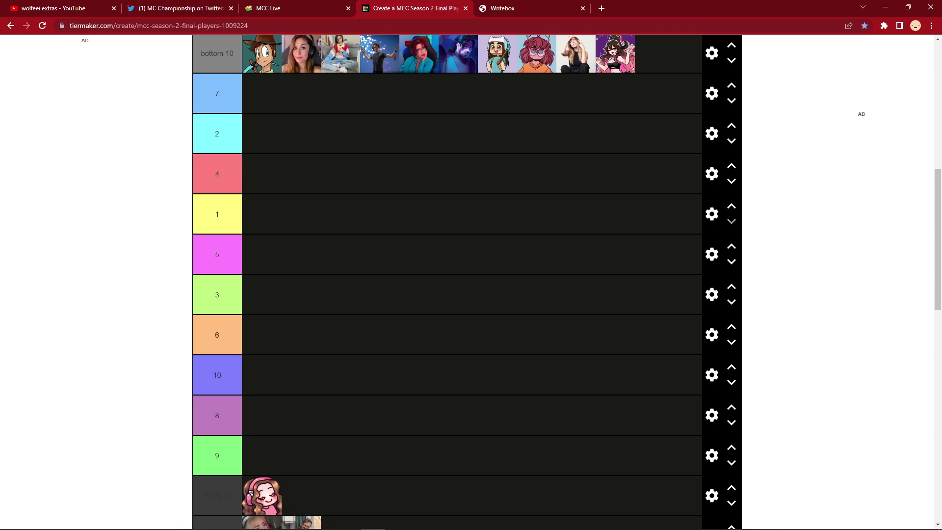
left_click(732, 222)
left_click(731, 261)
left_click(731, 301)
left_click(731, 342)
left_click(732, 382)
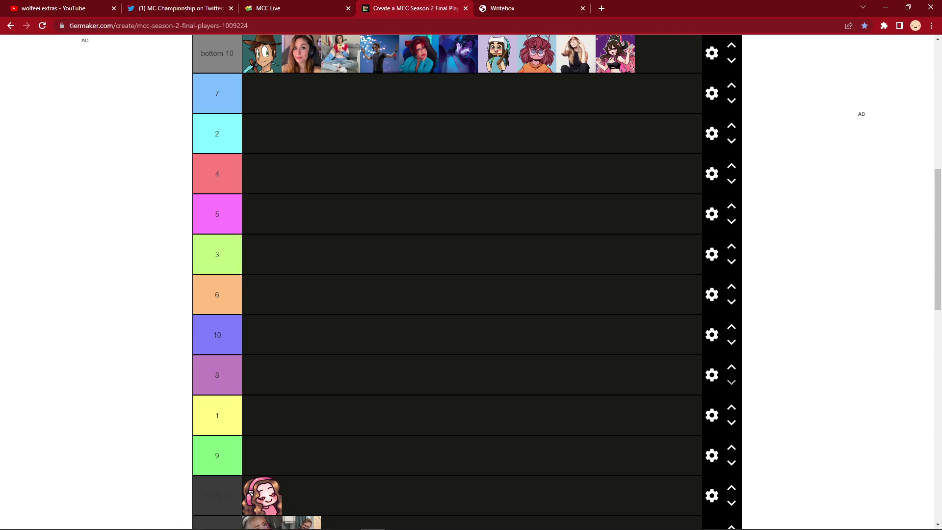
left_click(732, 407)
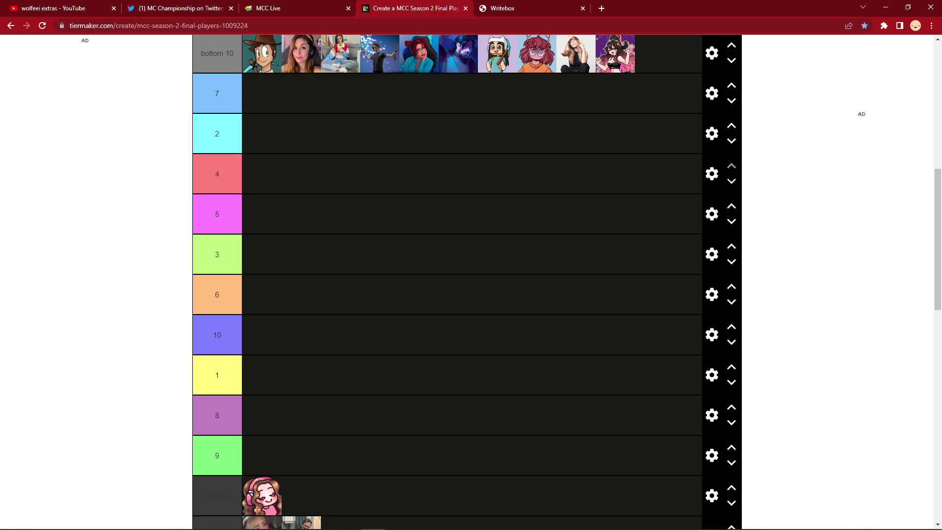
Move row 4 down between rows 10 and 1, and glance at the MCC Live leaderboard
left_click(732, 182)
left_click(731, 221)
left_click(731, 262)
left_click(731, 302)
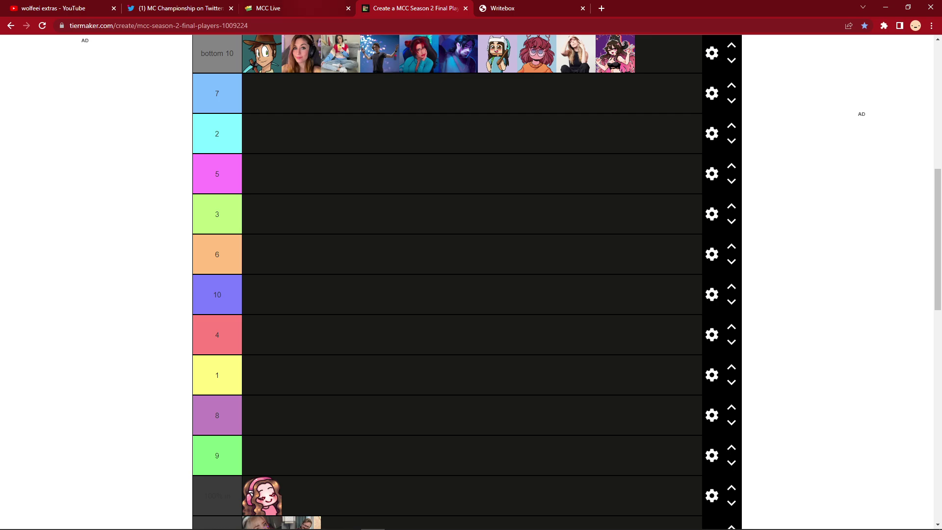
key("ctrl+shift+Tab")
key("ctrl+Tab")
key("ctrl+shift+Tab")
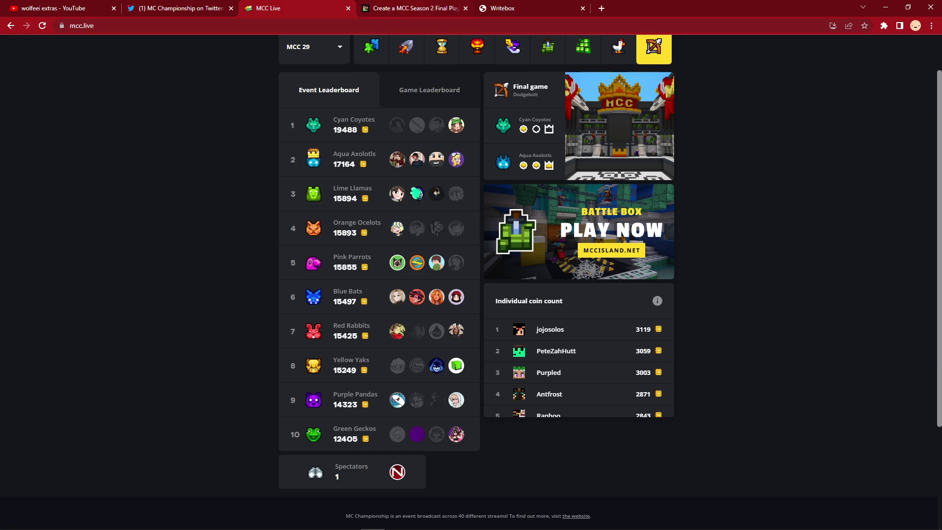
key("ctrl+Tab")
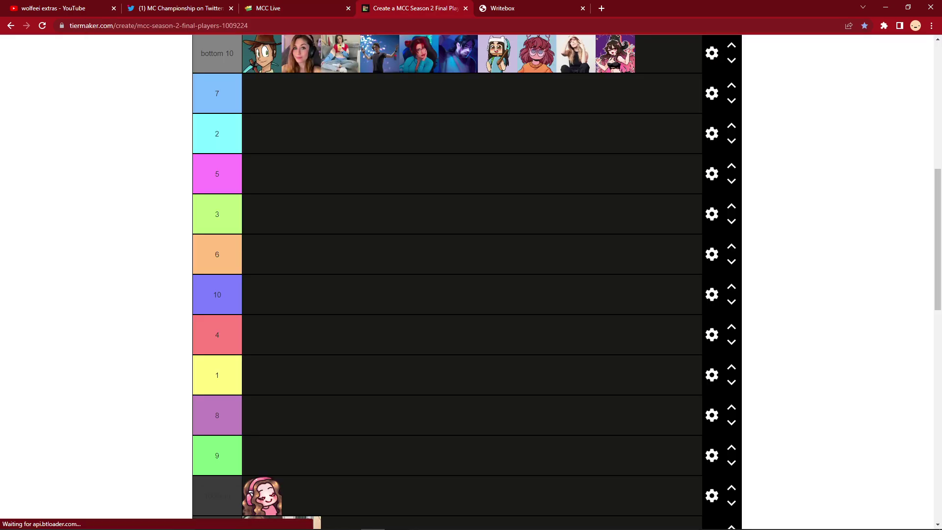
key("ctrl+shift+Tab")
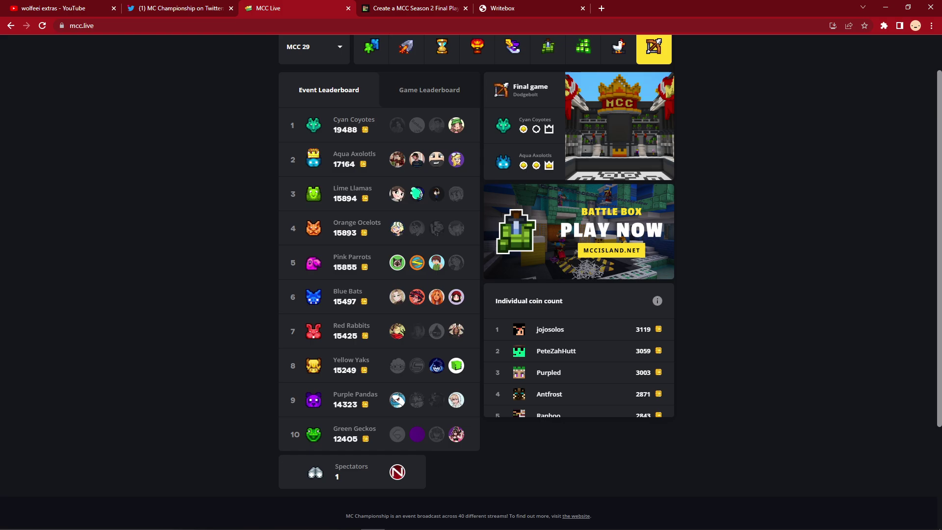
key("ctrl+Tab")
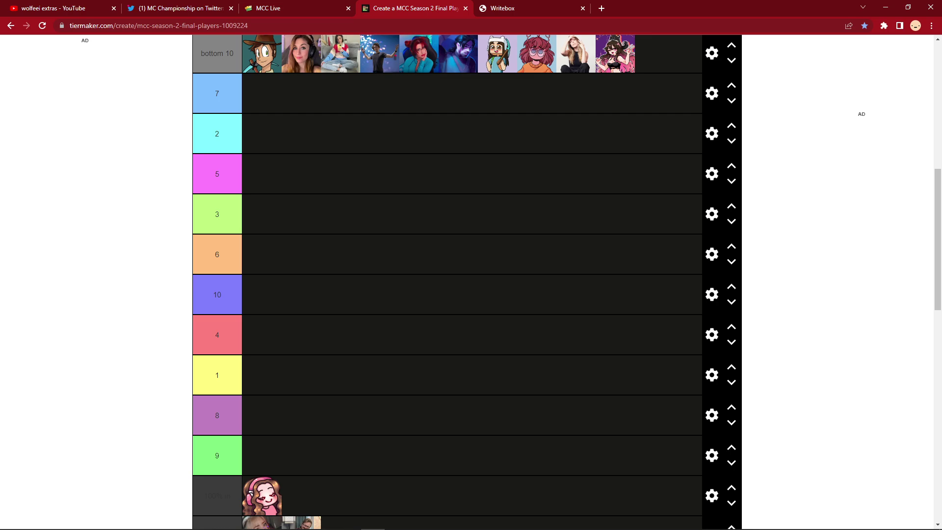
key("ctrl+Tab")
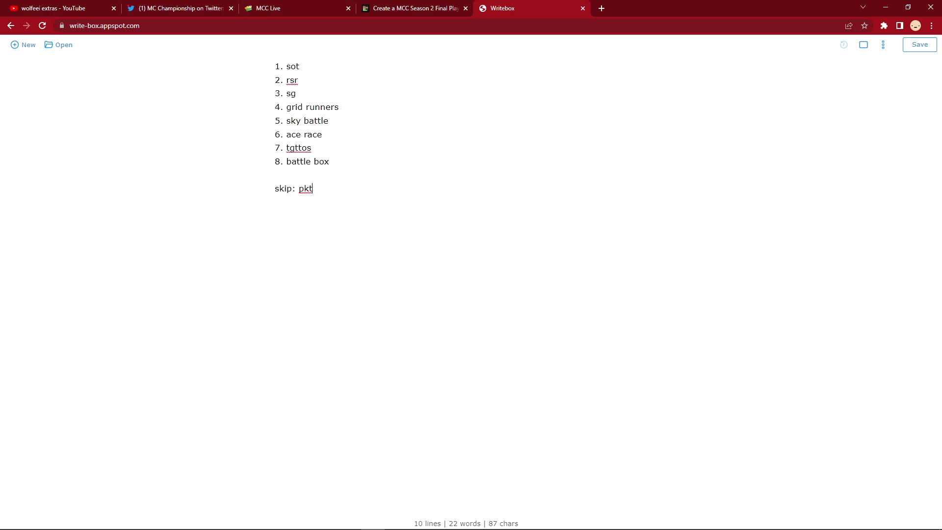
key("ctrl+shift+Tab")
key("ctrl+shift+Tab")
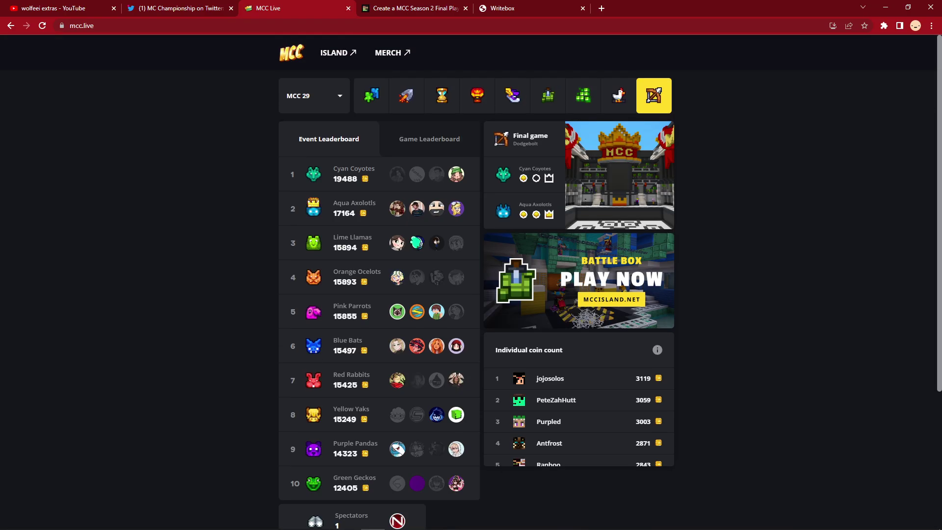
key("ctrl+Tab")
key("ctrl+Tab")
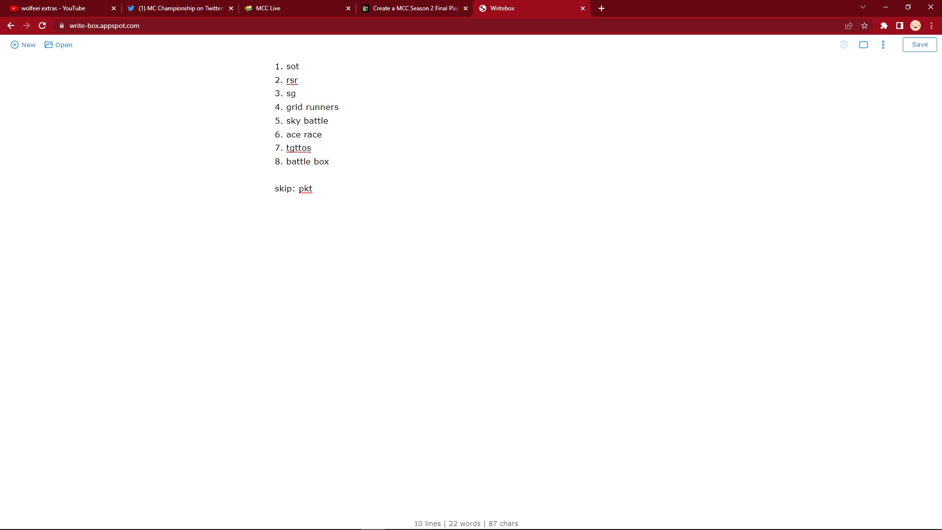
key("ctrl+shift+Left")
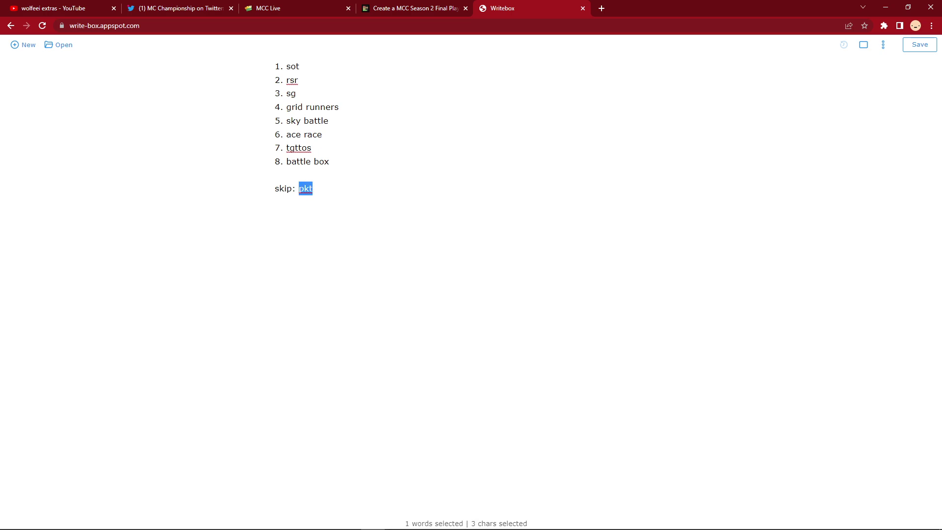
key("Right")
key("ctrl+shift+Tab")
key("ctrl+shift+Tab")
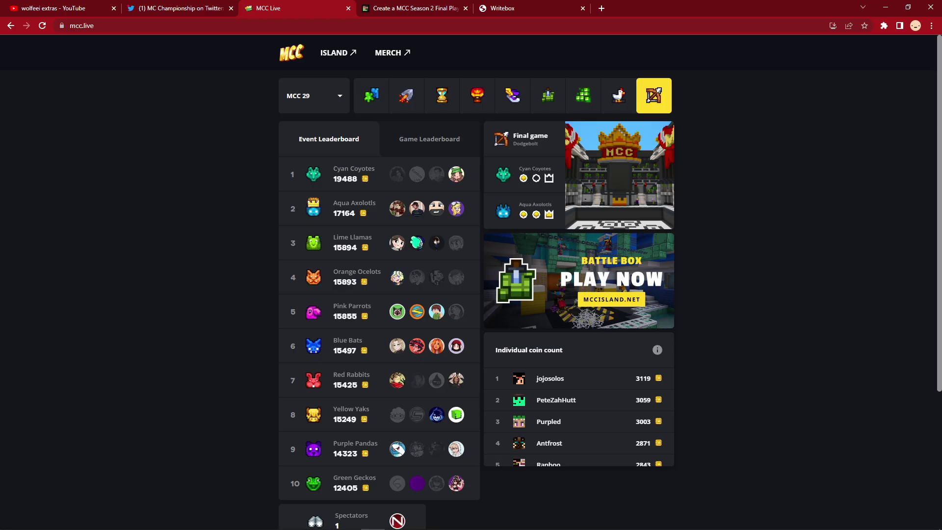
key("ctrl+Tab")
key("ctrl+Tab")
key("Up")
key("Up")
key("Up")
key("ctrl+shift+Left")
key("Right")
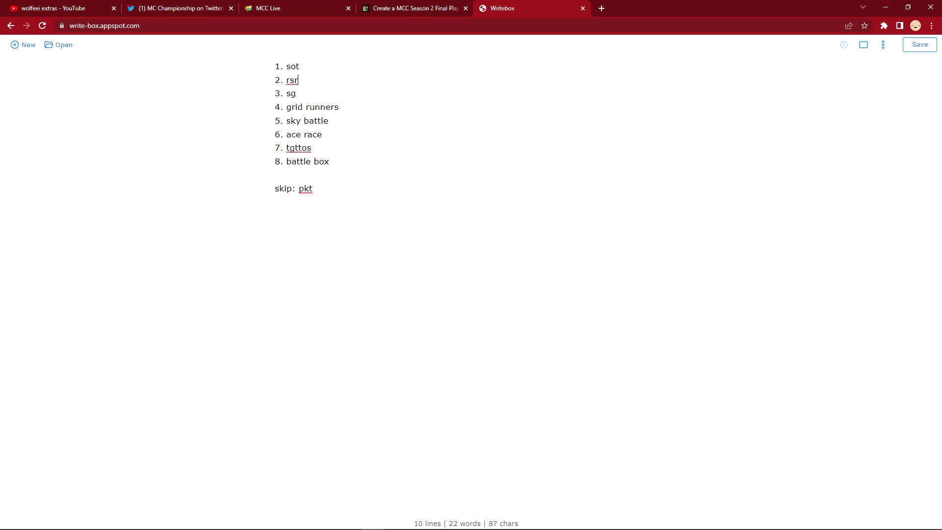
key("Down")
key("ctrl+shift+Left")
key("Right")
key("ctrl+shift+Tab")
key("ctrl+shift+Tab")
key("ctrl+Tab")
key("ctrl+Tab")
key("Down")
key("Down")
key("End")
key("ctrl+shift+Left")
key("ctrl+shift+Left")
key("ctrl+shift+Left")
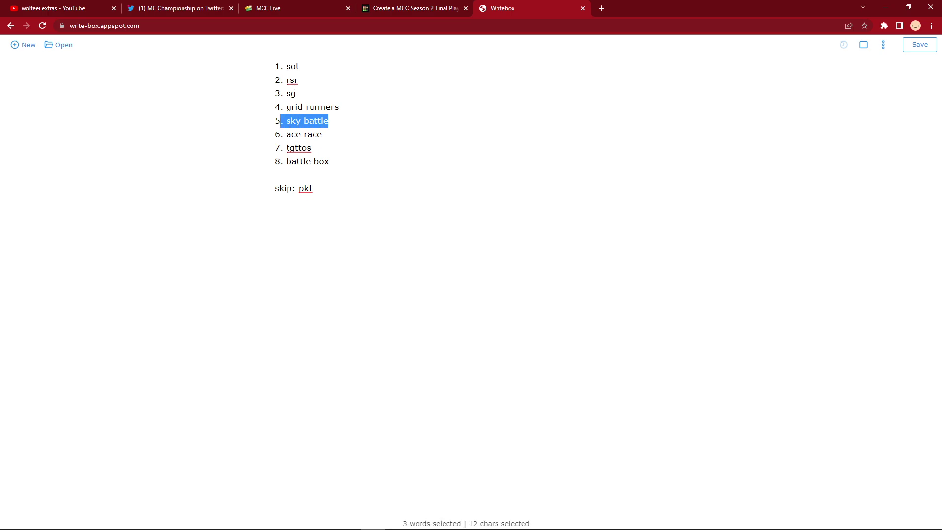
key("ctrl+shift+Tab")
key("ctrl+shift+Tab")
key("ctrl+Tab")
key("ctrl+Tab")
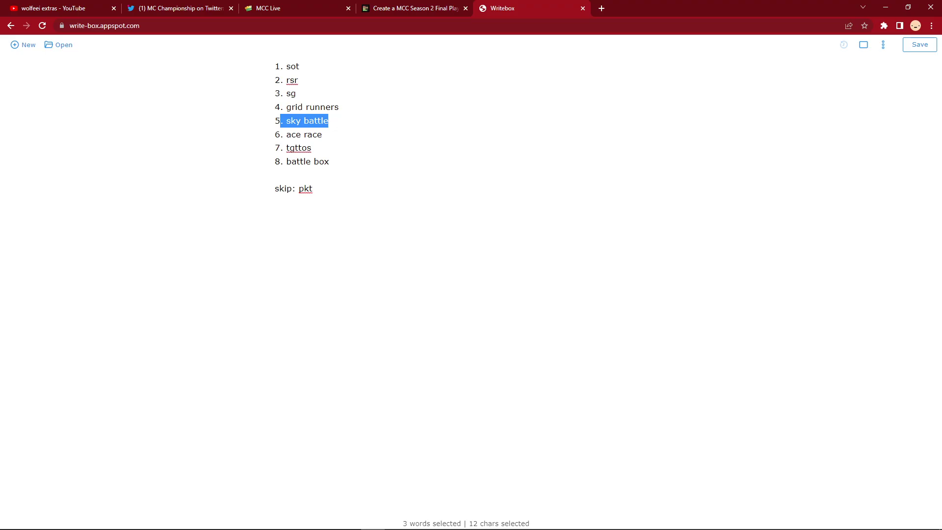
key("Down")
key("Down")
key("End")
key("ctrl+shift+Left")
key("ctrl+shift+Left")
key("ctrl+shift+Left")
key("ctrl+shift+Right")
key("ctrl+shift+Right")
key("ctrl+shift+Right")
key("ctrl+shift+Right")
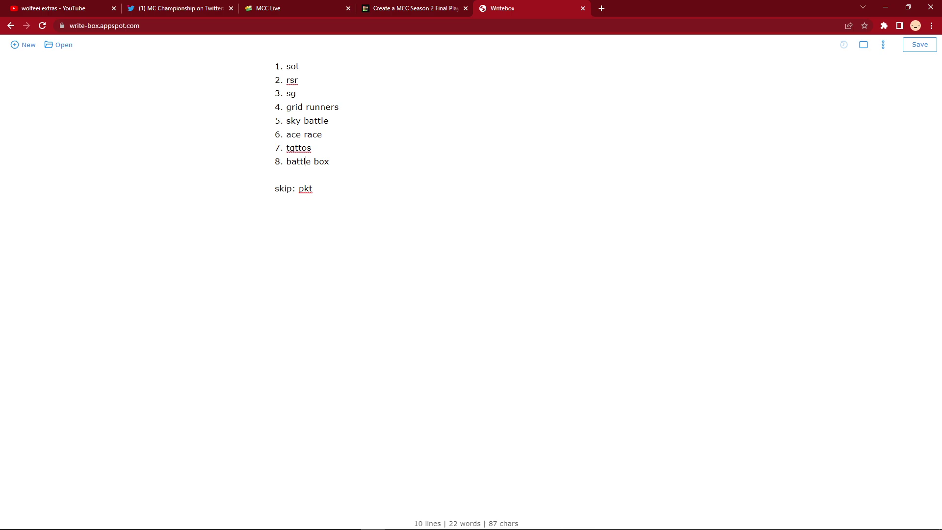
key("Down")
key("End")
key("ctrl+shift+Left")
key("ctrl+shift+Left")
key("ctrl+shift+Left")
key("Up")
key("End")
key("Up")
key("Up")
key("Up")
key("ctrl+shift+Left")
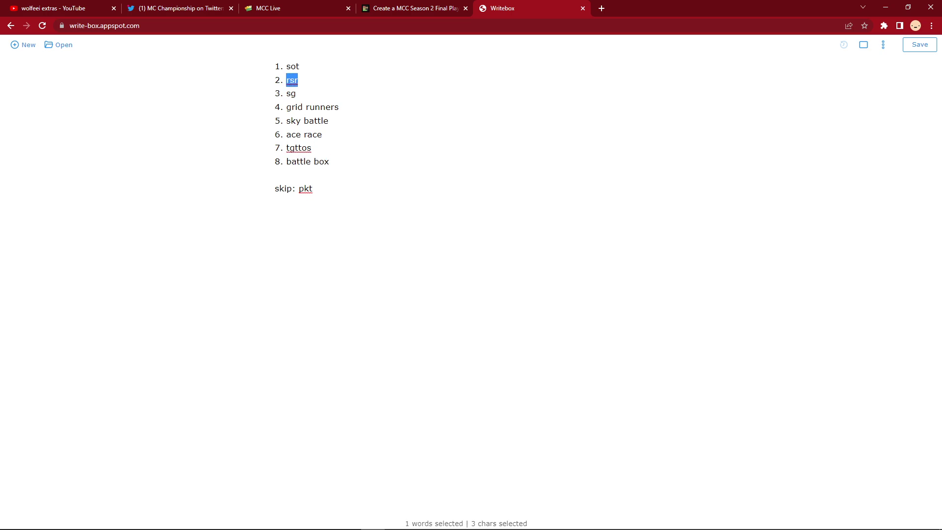
key("Right")
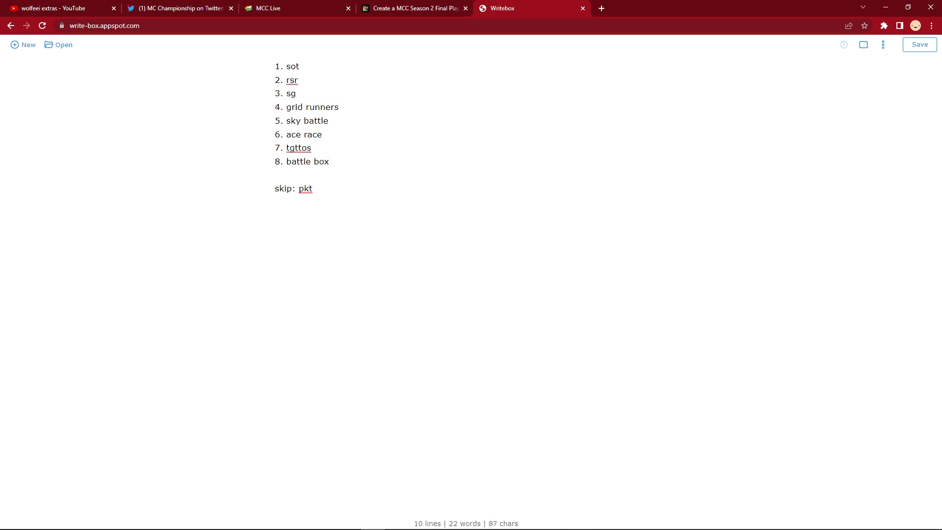
Scroll the tier list to the top and compare it against the MCC Live leaderboard
key("ctrl+shift+Tab")
scroll(466, 295, "up", 6)
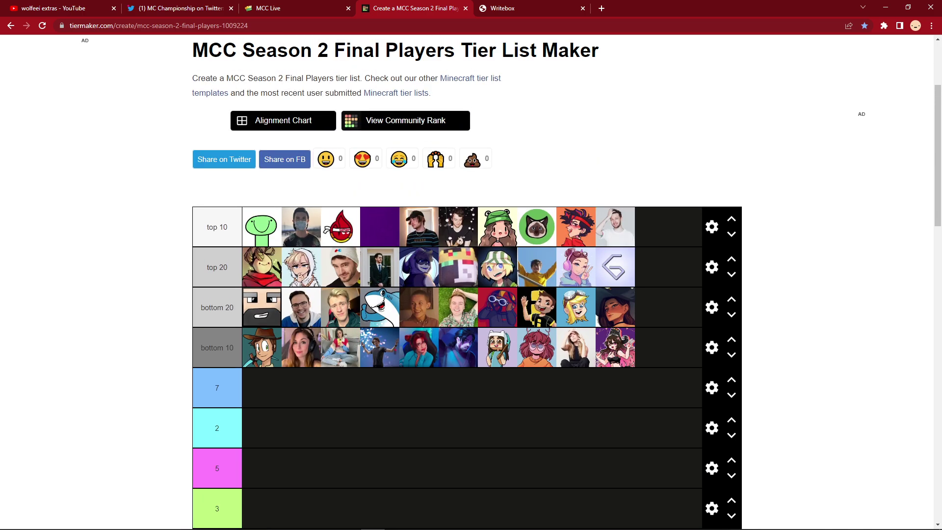
key("ctrl+shift+Tab")
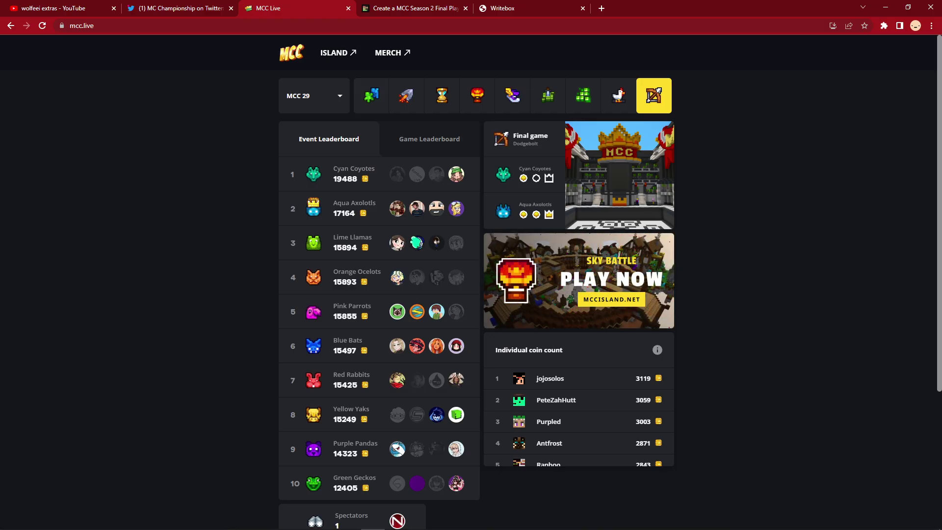
key("ctrl+Tab")
key("ctrl+shift+Tab")
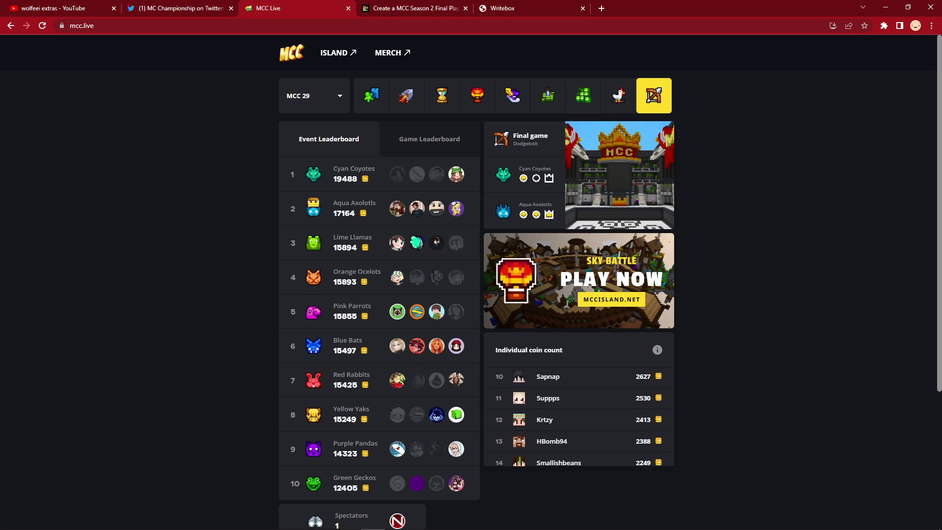
key("ctrl+Tab")
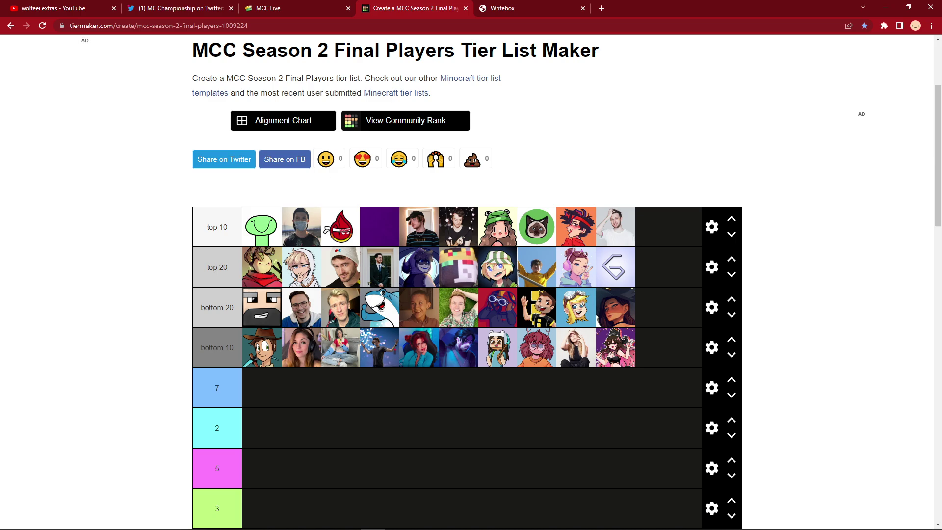
key("ctrl+shift+Tab")
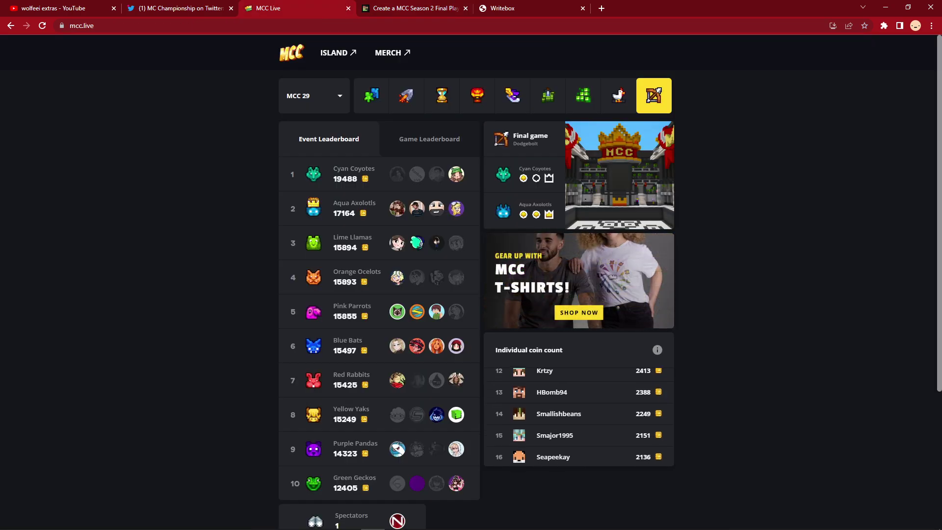
key("ctrl+Tab")
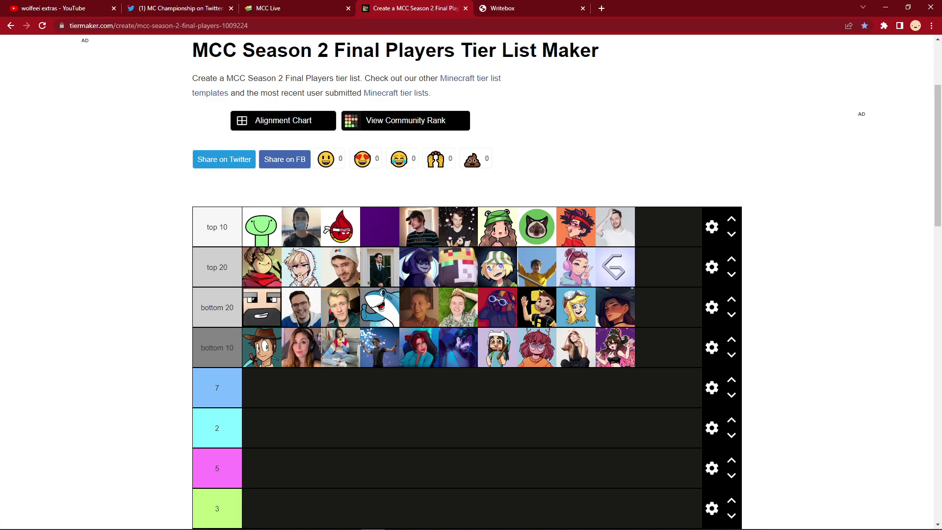
Keep checking row order against MCC Live's standings and coin counts, ending on the tier list
key("ctrl+shift+Tab")
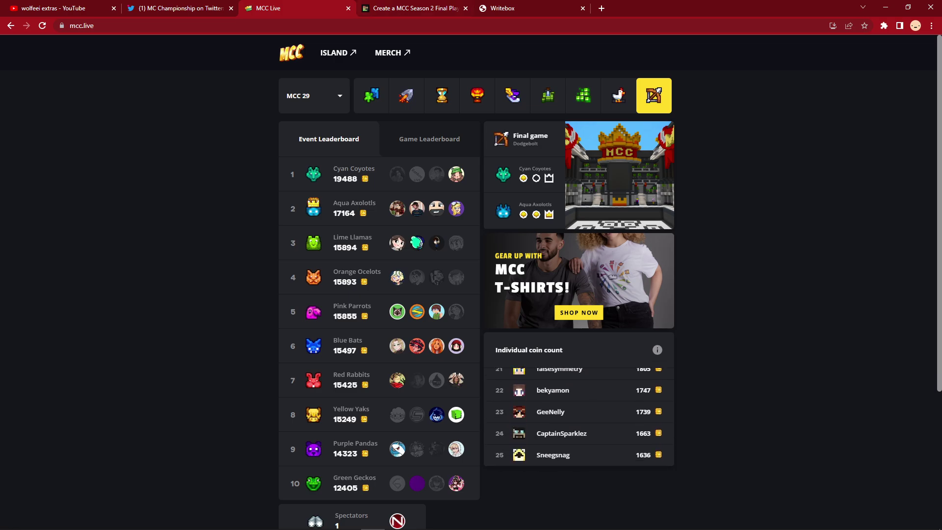
key("ctrl+Tab")
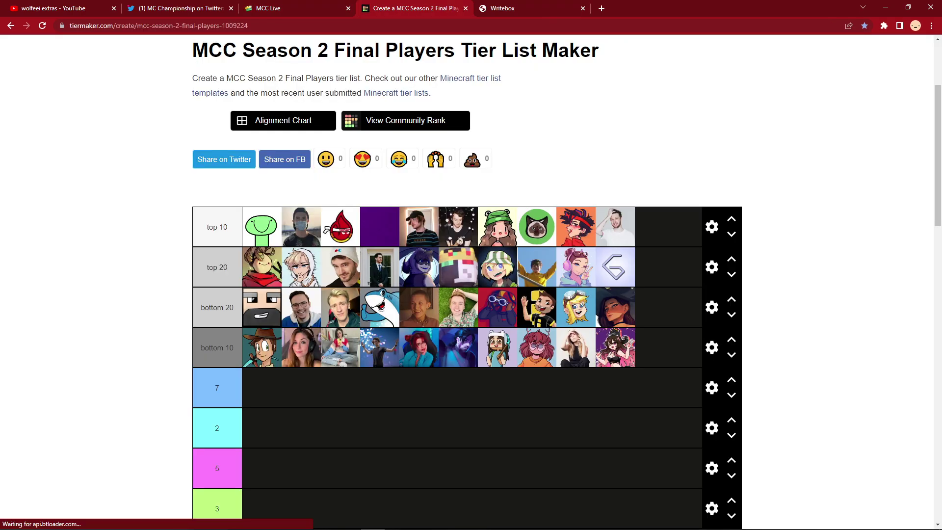
key("ctrl+shift+Tab")
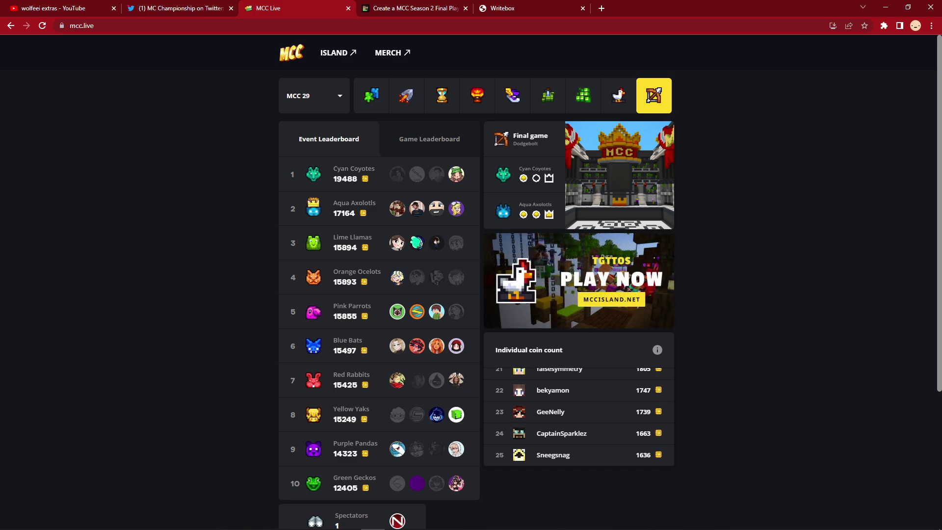
key("ctrl+Tab")
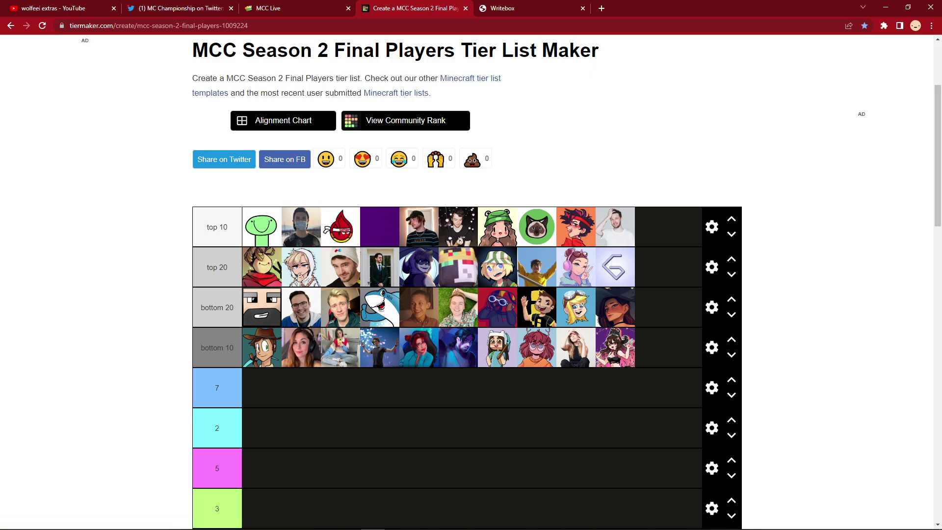
scroll(471, 283, "down", 5)
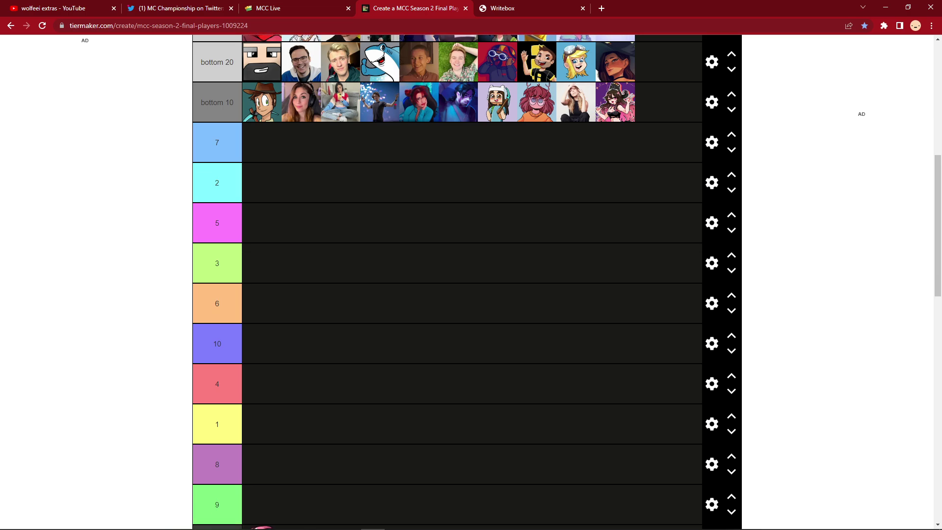
scroll(471, 283, "up", 5)
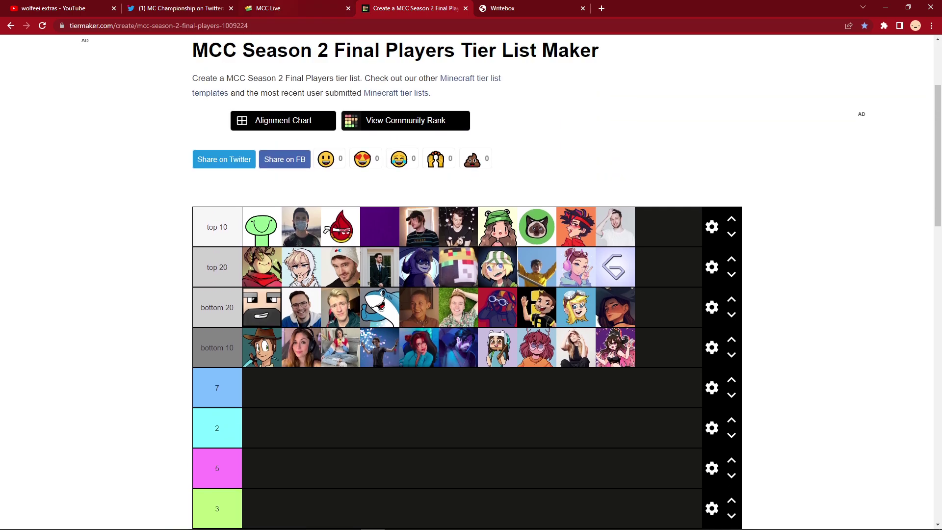
key("ctrl+shift+Tab")
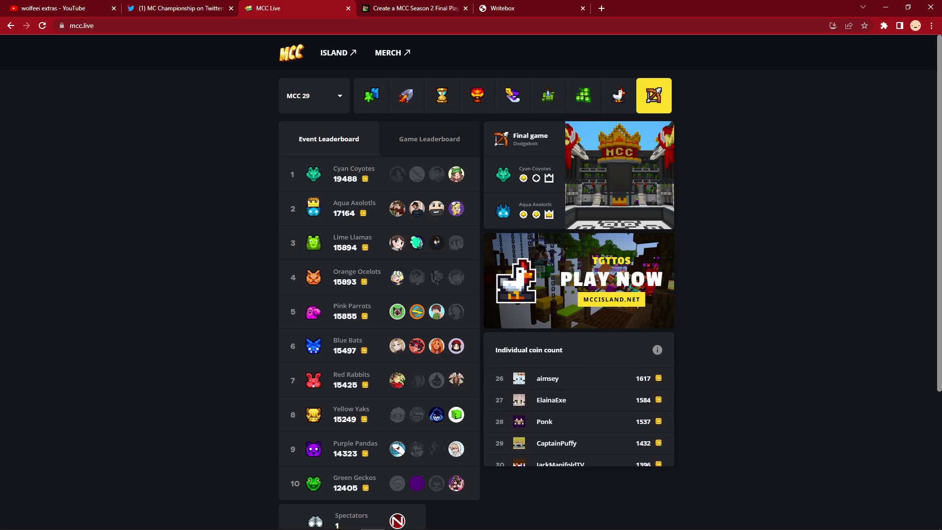
key("ctrl+Tab")
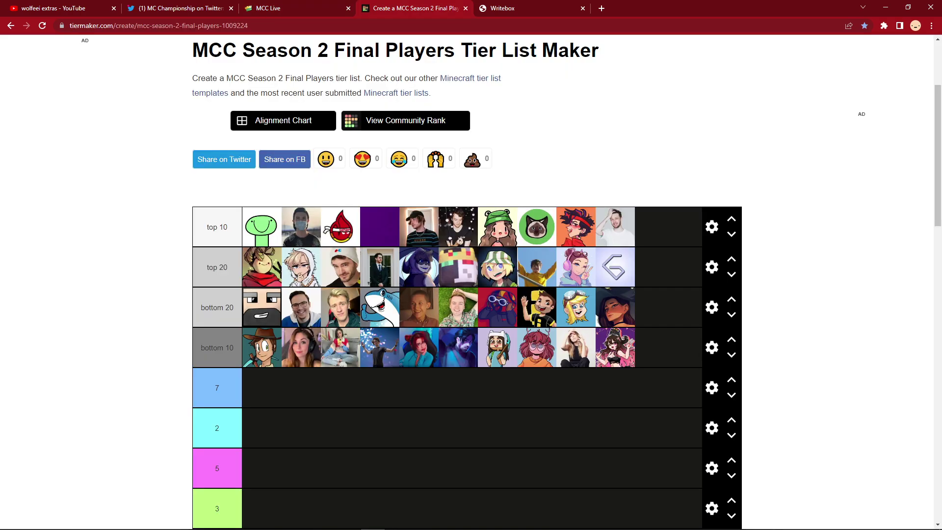
key("ctrl+shift+Tab")
key("ctrl+Tab")
key("ctrl+shift+Tab")
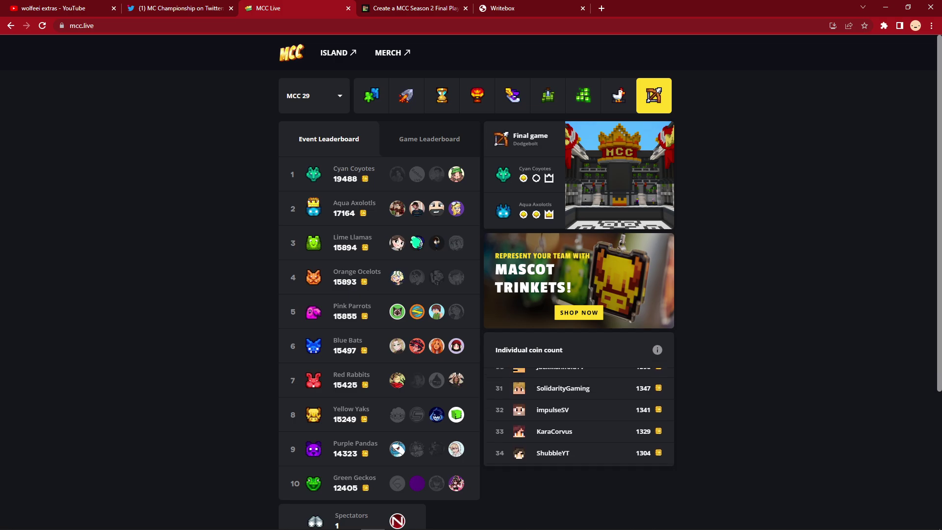
key("ctrl+Tab")
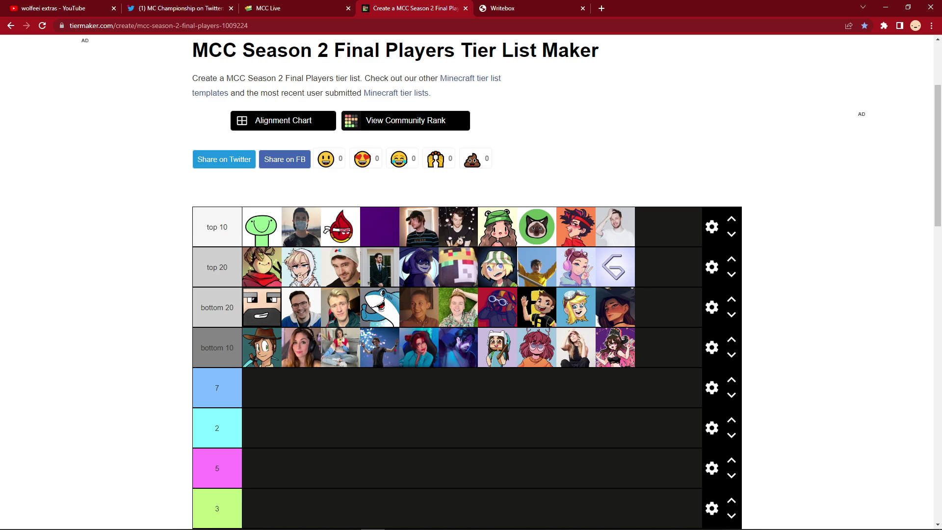
scroll(472, 294, "down", 1)
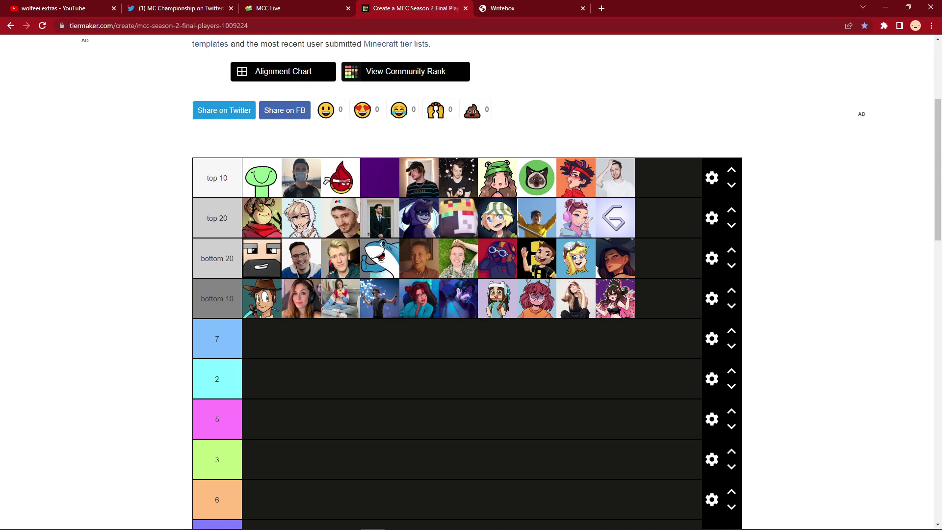
scroll(471, 295, "down", 1)
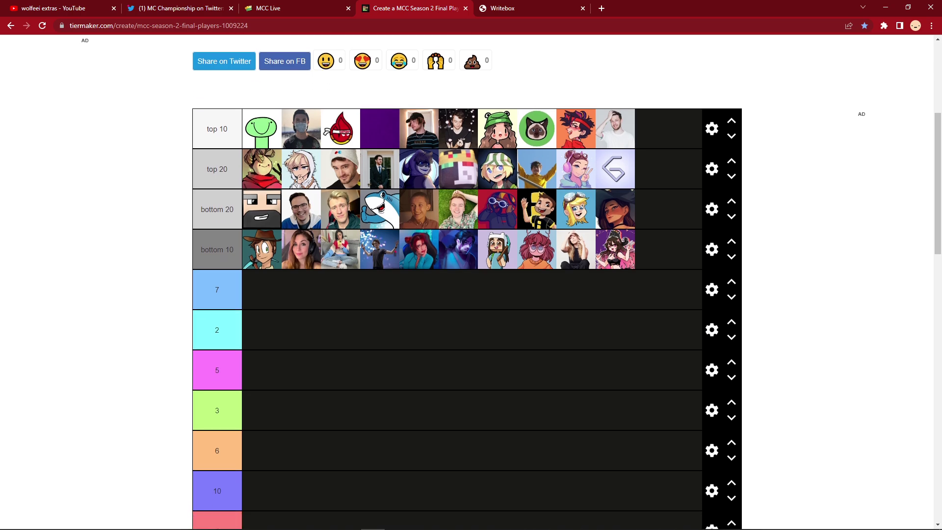